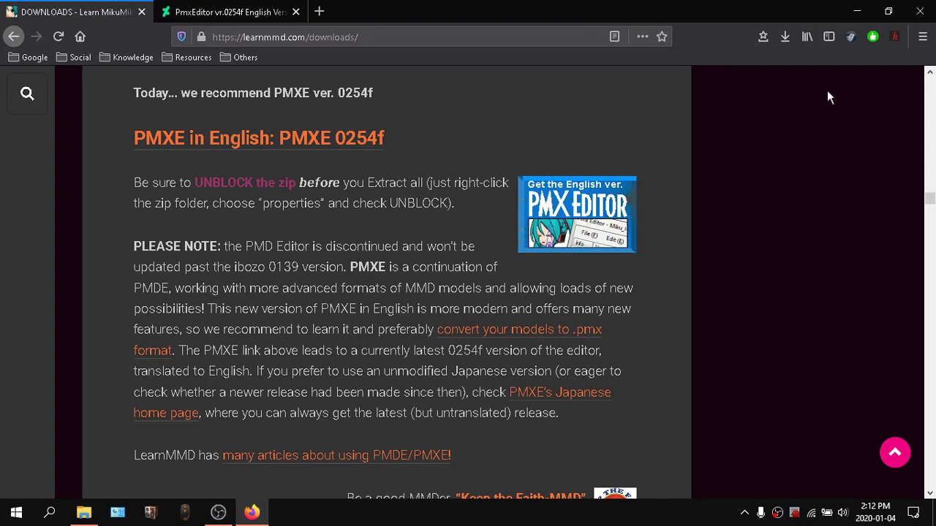
# Scroll the PmxEditor DeviantArt page to its System Requirements list, comparing it with the LearnMMD downloads page
pyautogui.hotkey('ctrl', 'Tab')
pyautogui.scroll(-4, 270, 232)
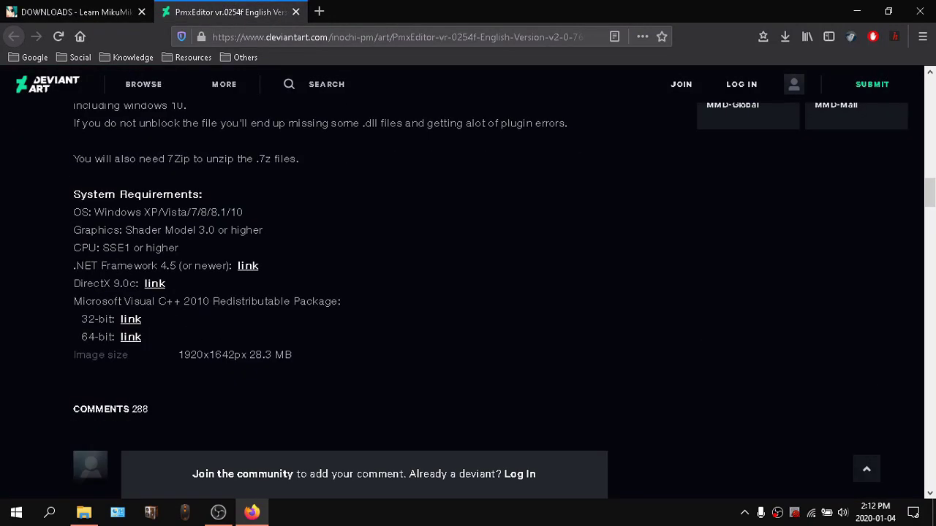
pyautogui.moveTo(60, 197); pyautogui.dragTo(177, 223)
pyautogui.click(176, 280)
pyautogui.click(123, 7)
pyautogui.click(220, 12)
pyautogui.click(41, 6)
pyautogui.click(226, 12)
pyautogui.scroll(8, 306, 204)
pyautogui.scroll(-4, 299, 208)
pyautogui.scroll(-5, 298, 208)
pyautogui.click(73, 12)
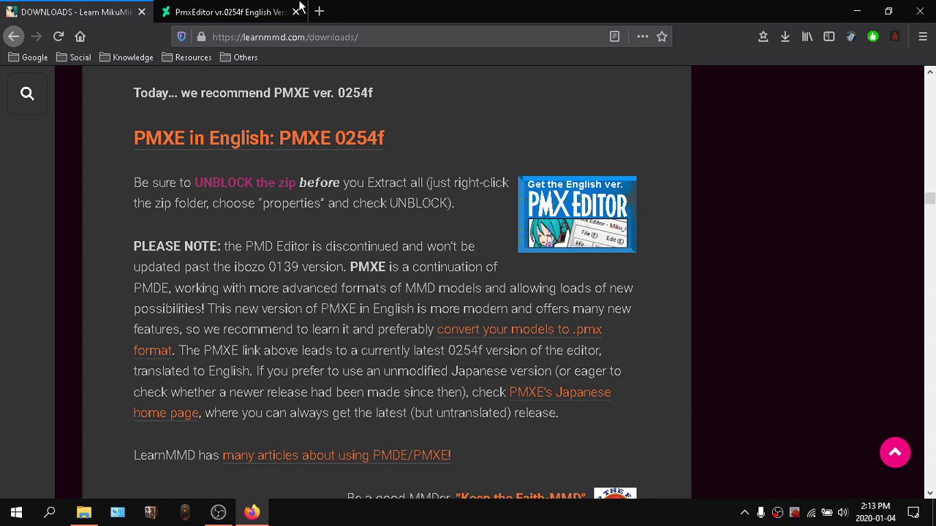
# Highlight the Visual C++ 2010 requirement lines to point out the 32-bit entry
pyautogui.click(242, 12)
pyautogui.scroll(3, 271, 239)
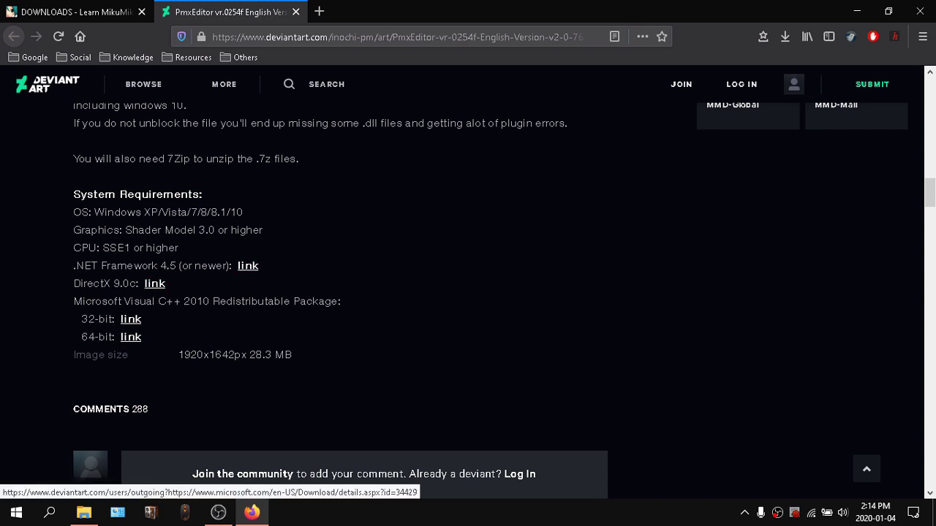
pyautogui.moveTo(89, 300); pyautogui.dragTo(268, 313)
pyautogui.click(203, 300)
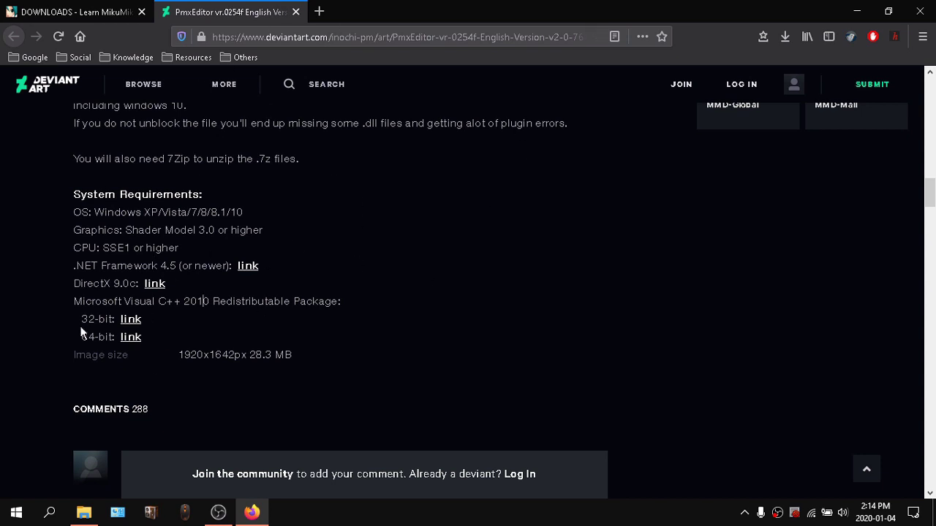
pyautogui.moveTo(66, 315); pyautogui.dragTo(163, 314)
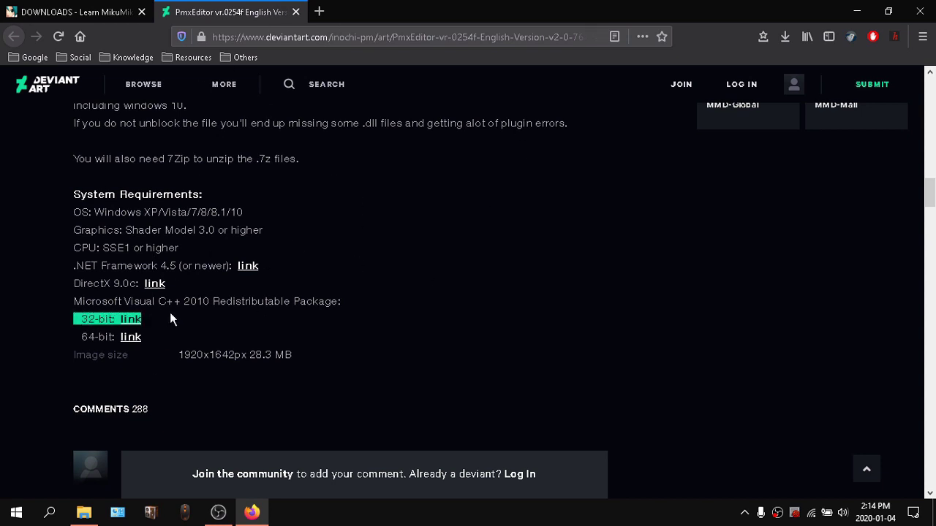
pyautogui.click(133, 291)
pyautogui.moveTo(79, 318); pyautogui.dragTo(162, 314)
pyautogui.click(119, 290)
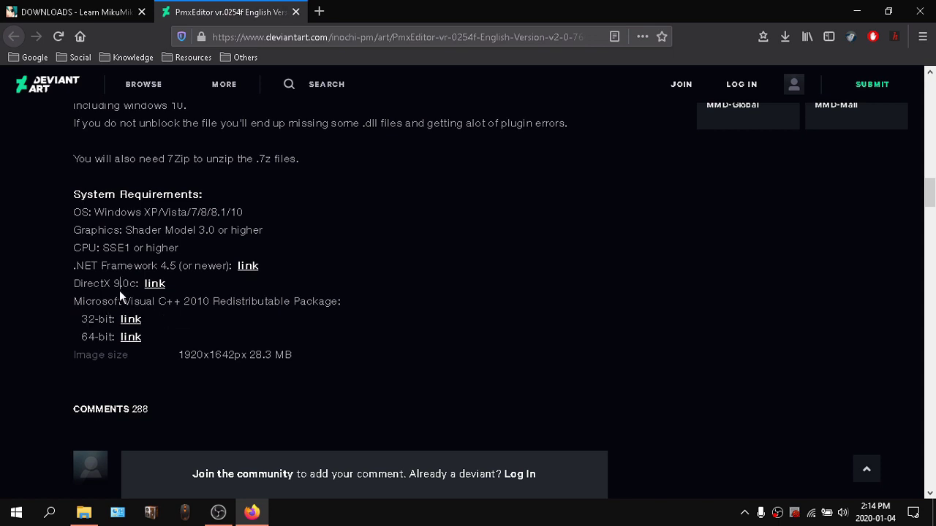
pyautogui.doubleClick(386, 12)
pyautogui.write('what type of')
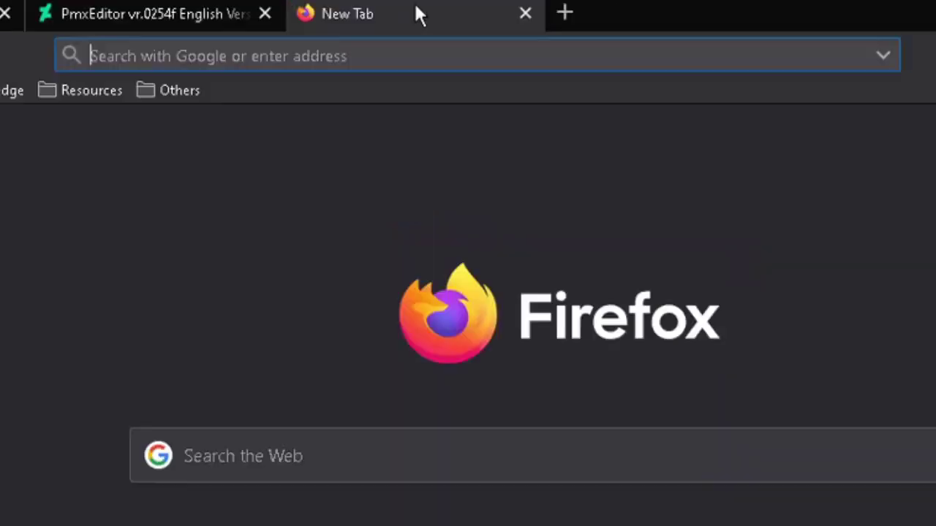
pyautogui.write(' sytem')
pyautogui.press('BackSpace')
pyautogui.press('BackSpace')
pyautogui.press('BackSpace')
pyautogui.press('BackSpace')
pyautogui.write('ytem w')
pyautogui.press('BackSpace')
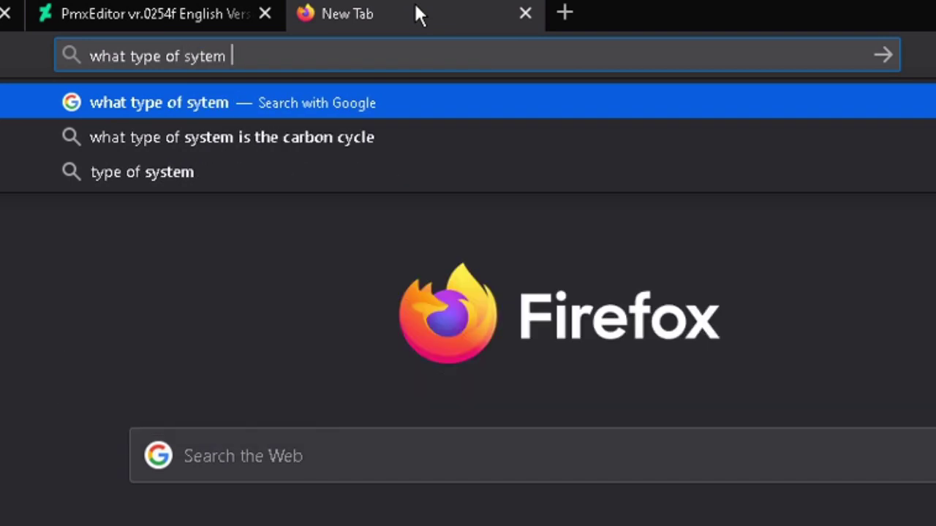
pyautogui.write('I have  64 bits or 32')
pyautogui.press('Return')
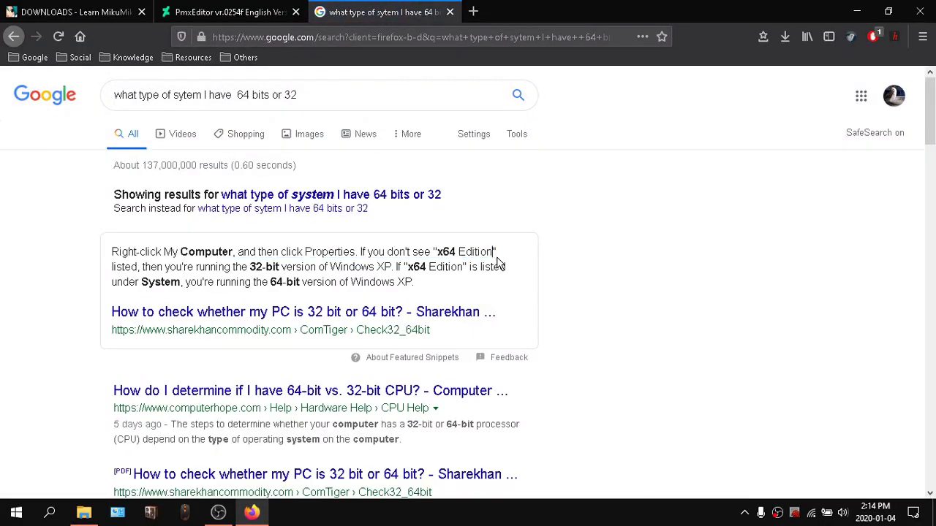
pyautogui.click(445, 13)
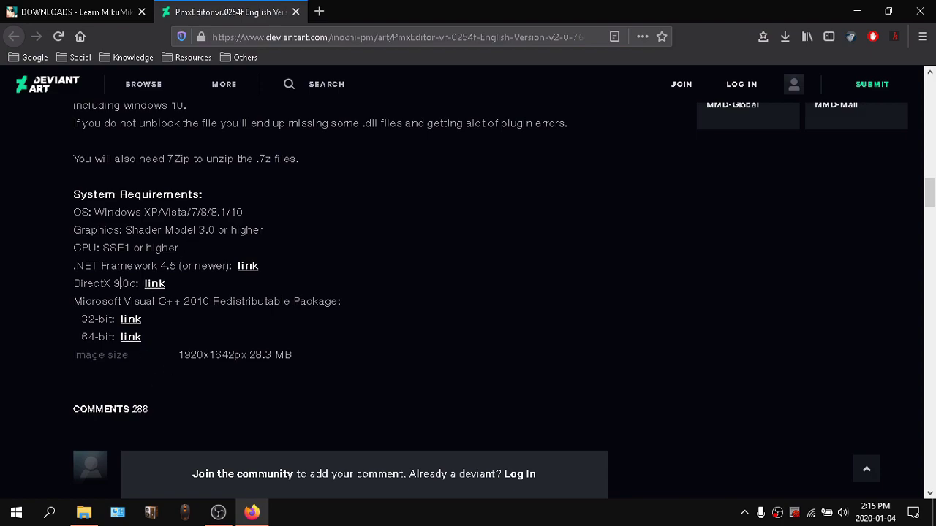
# Bring up the Working Area folder in File Explorer
pyautogui.click(83, 511)
pyautogui.rightClick(332, 174)
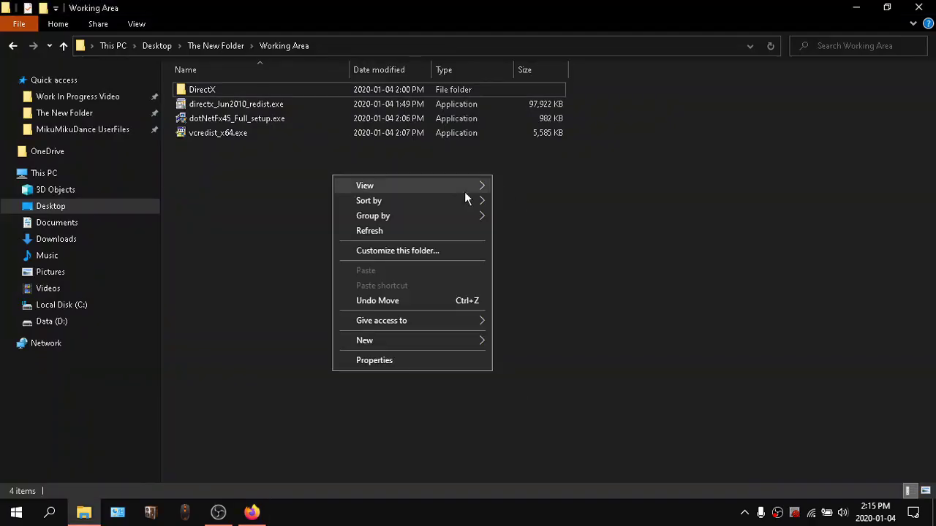
pyautogui.click(394, 227)
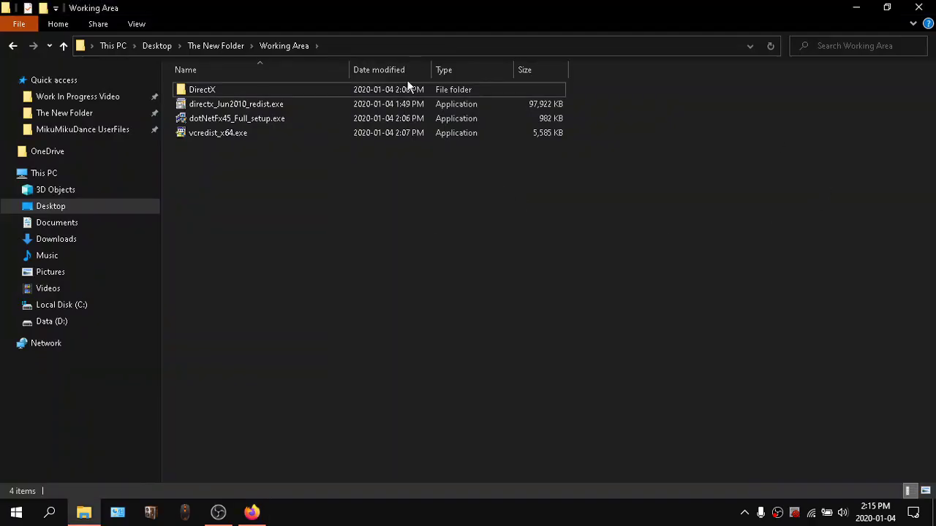
pyautogui.rightClick(421, 217)
pyautogui.click(485, 271)
# Run directx_Jun2010_redist.exe, accept the licence and browse to Program Files, then cancel extraction
pyautogui.doubleClick(290, 100)
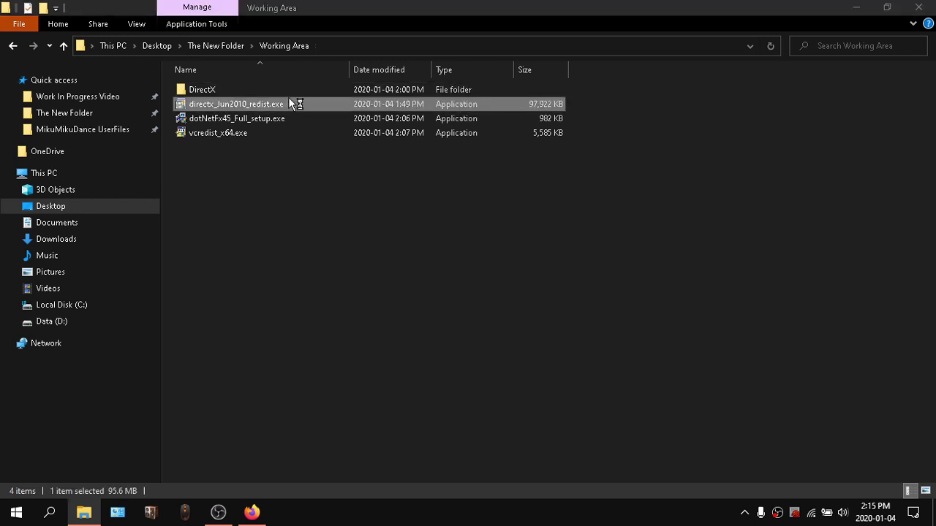
pyautogui.click(503, 371)
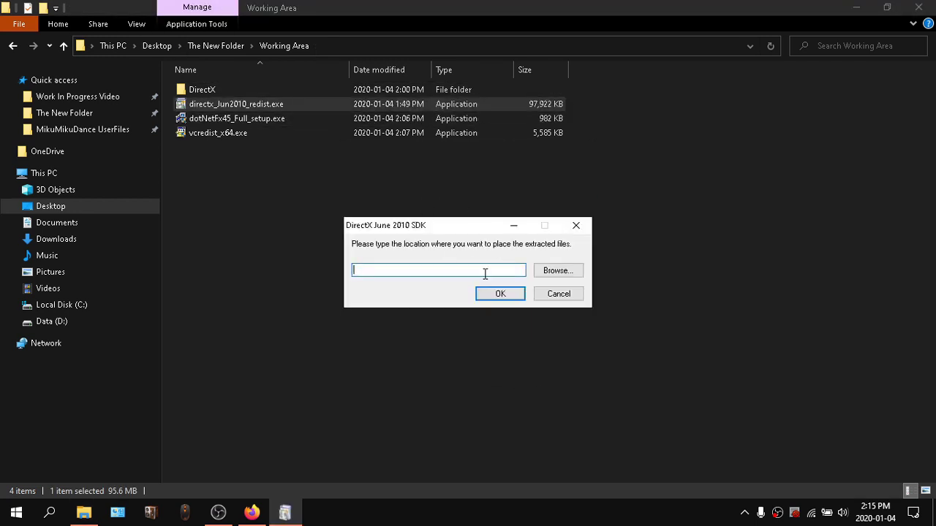
pyautogui.click(534, 221)
pyautogui.scroll(8, 428, 247)
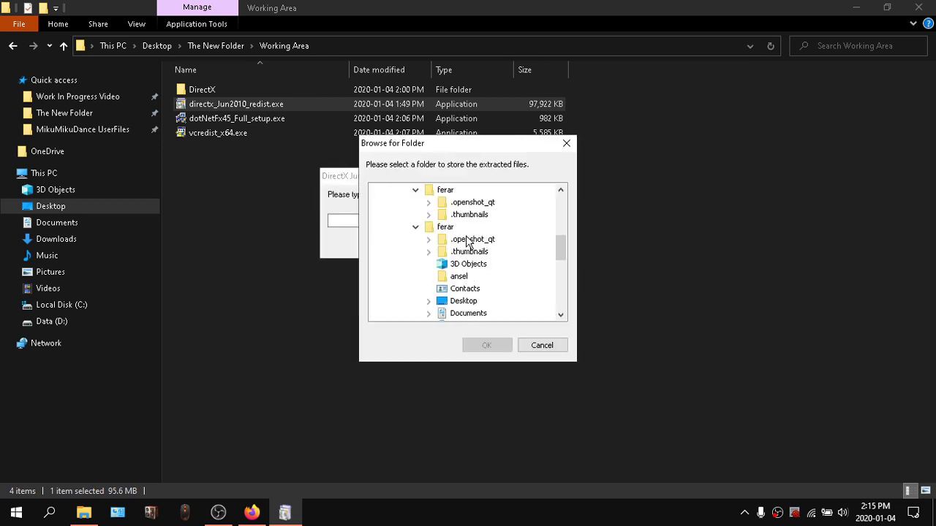
pyautogui.scroll(-5, 431, 247)
pyautogui.scroll(-3, 439, 251)
pyautogui.scroll(2, 457, 252)
pyautogui.click(454, 253)
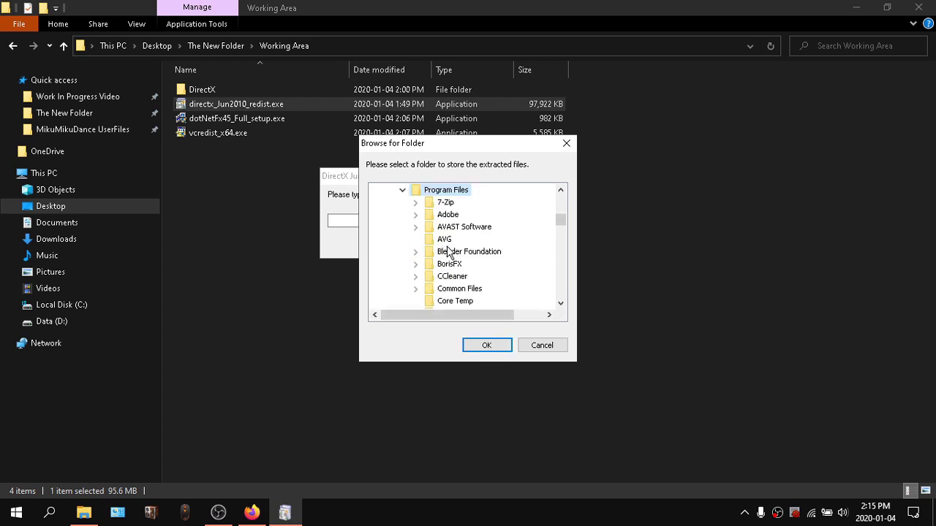
pyautogui.click(541, 344)
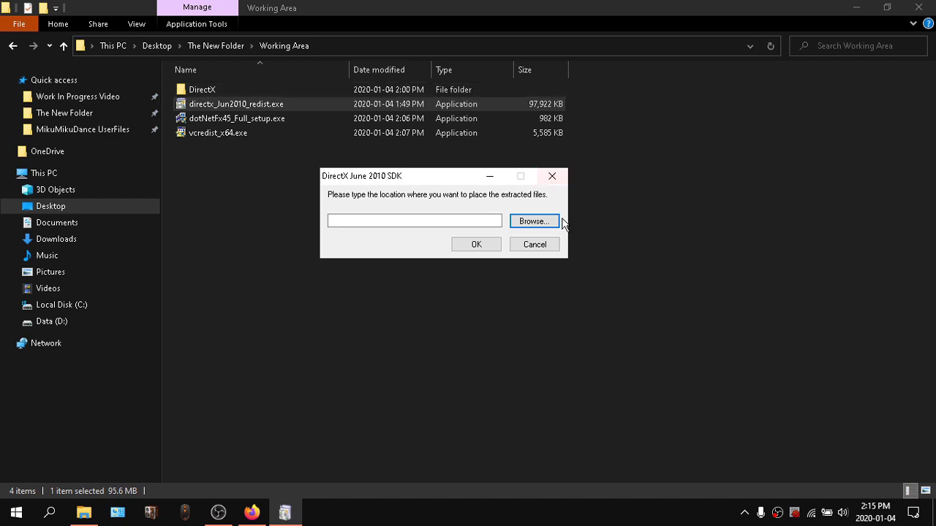
pyautogui.click(536, 244)
# Open the DirectX folder, launch DXSETUP.exe and start installing the runtime components
pyautogui.doubleClick(273, 92)
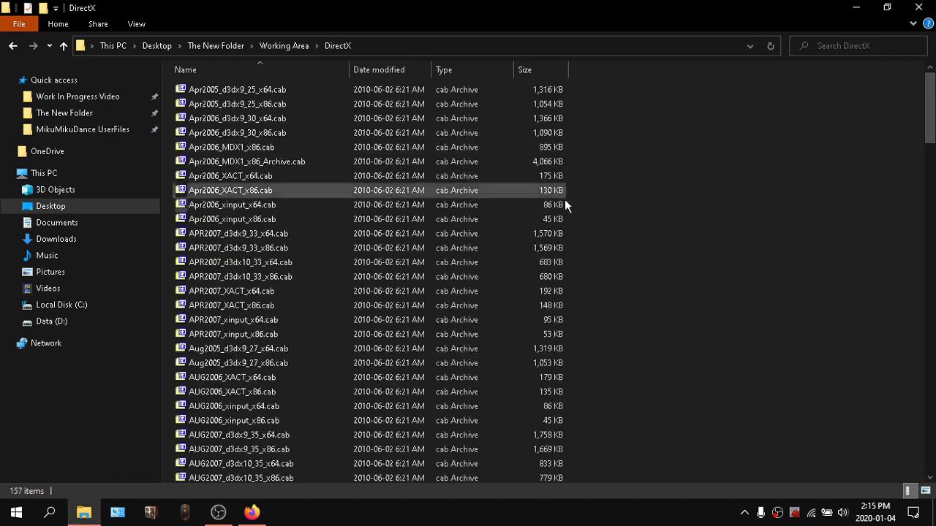
pyautogui.scroll(-18, 300, 194)
pyautogui.scroll(-1, 292, 189)
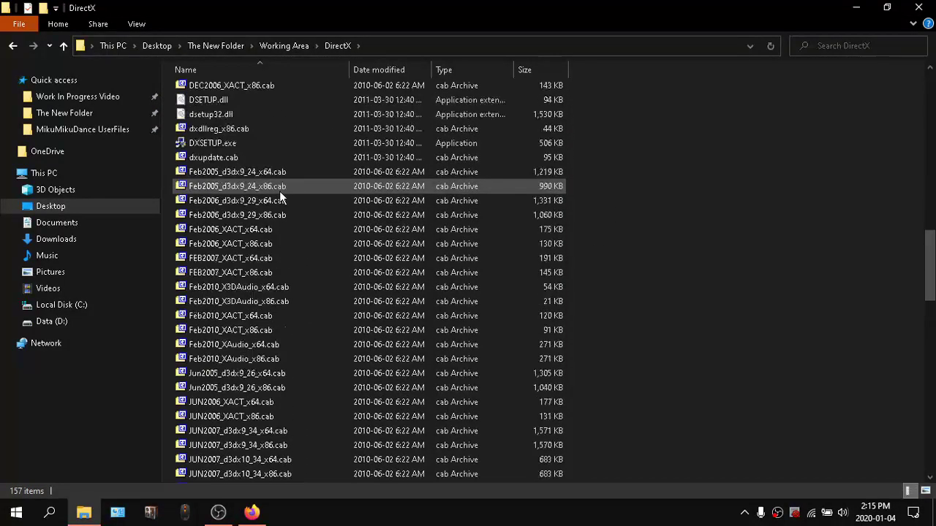
pyautogui.scroll(2, 256, 192)
pyautogui.doubleClick(224, 187)
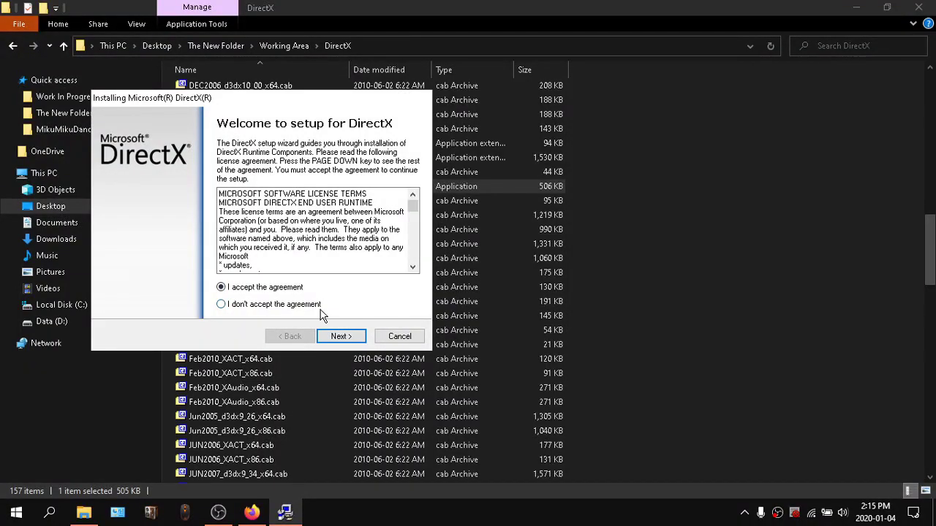
pyautogui.click(340, 337)
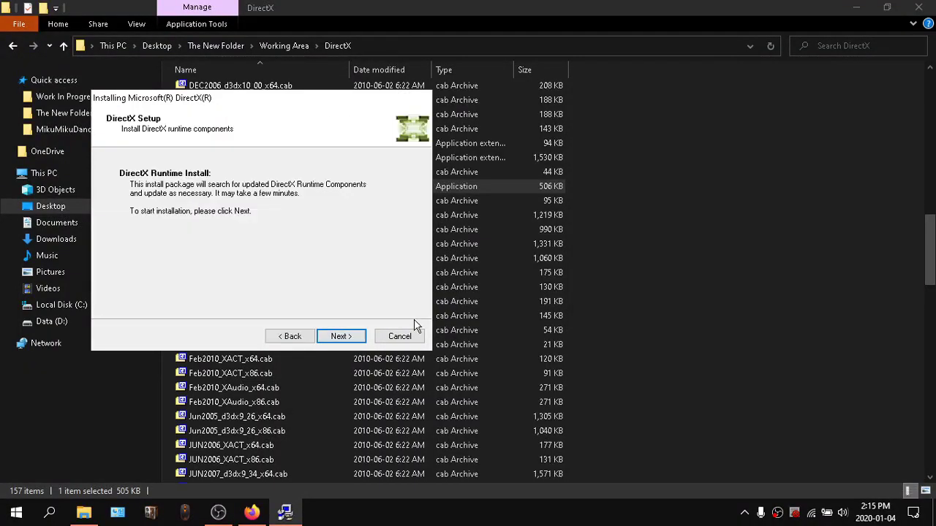
pyautogui.click(358, 334)
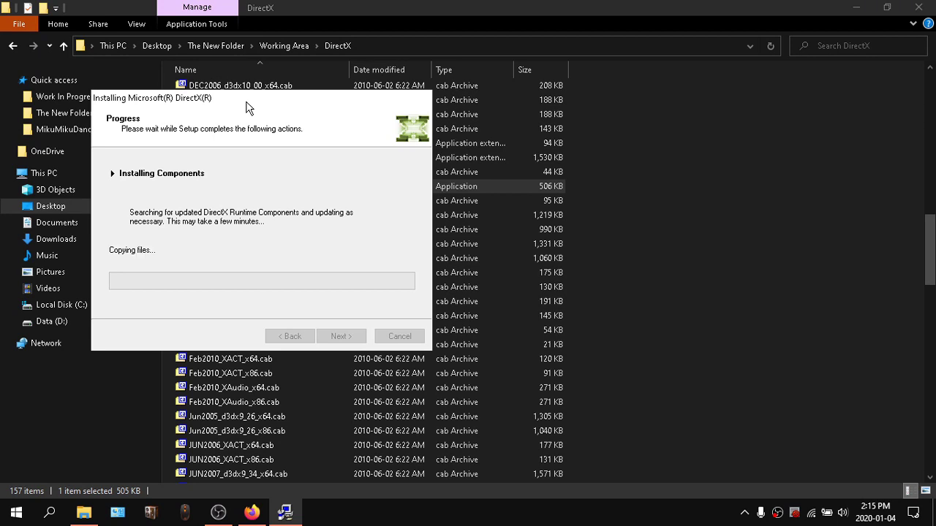
# Return Explorer to the refreshed Working Area folder, then finish DirectX Setup
pyautogui.click(449, 6)
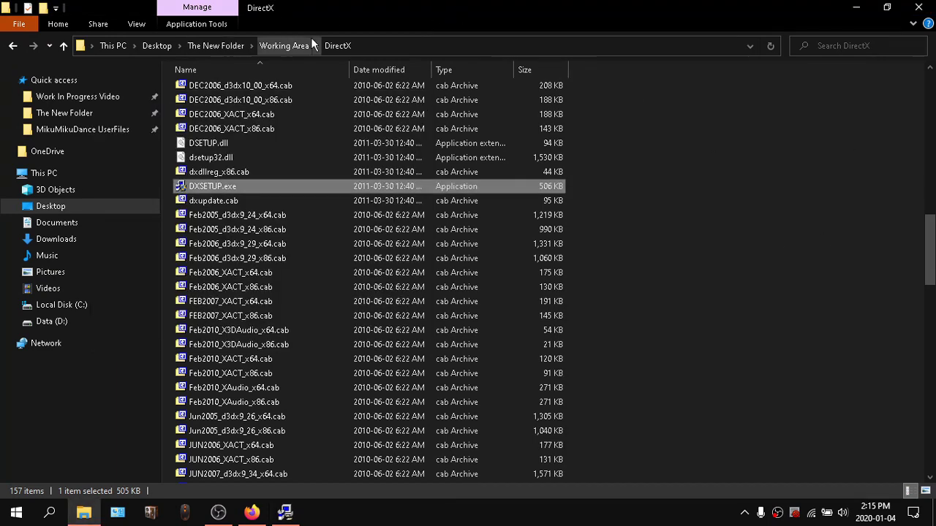
pyautogui.click(292, 45)
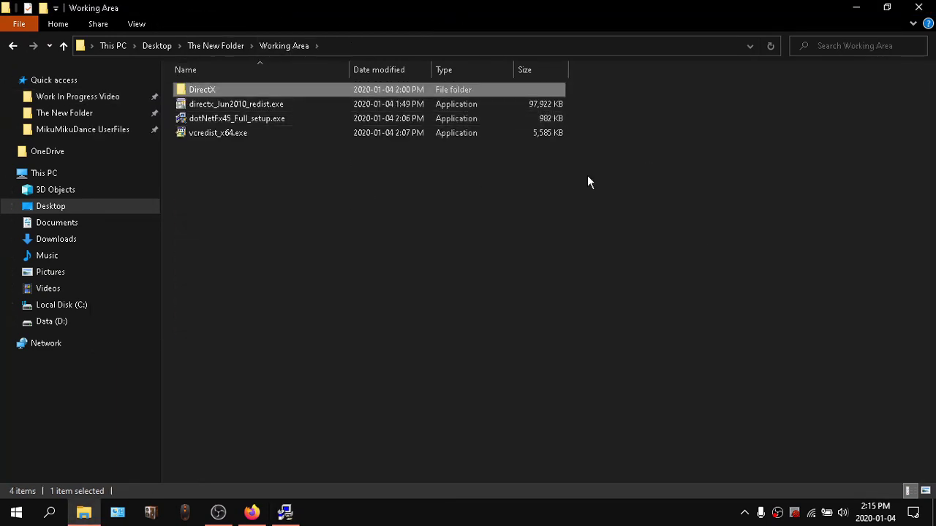
pyautogui.rightClick(339, 213)
pyautogui.click(430, 273)
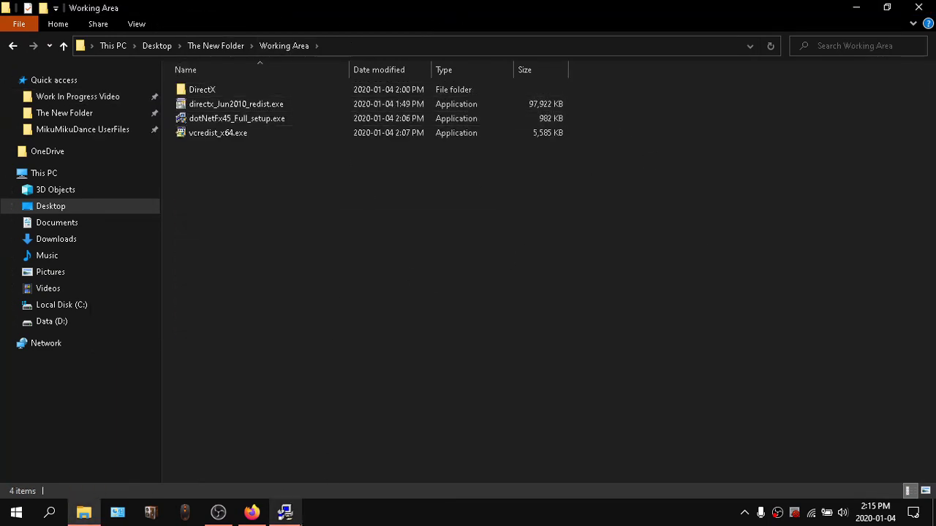
pyautogui.click(285, 511)
pyautogui.moveTo(212, 101); pyautogui.dragTo(504, 178)
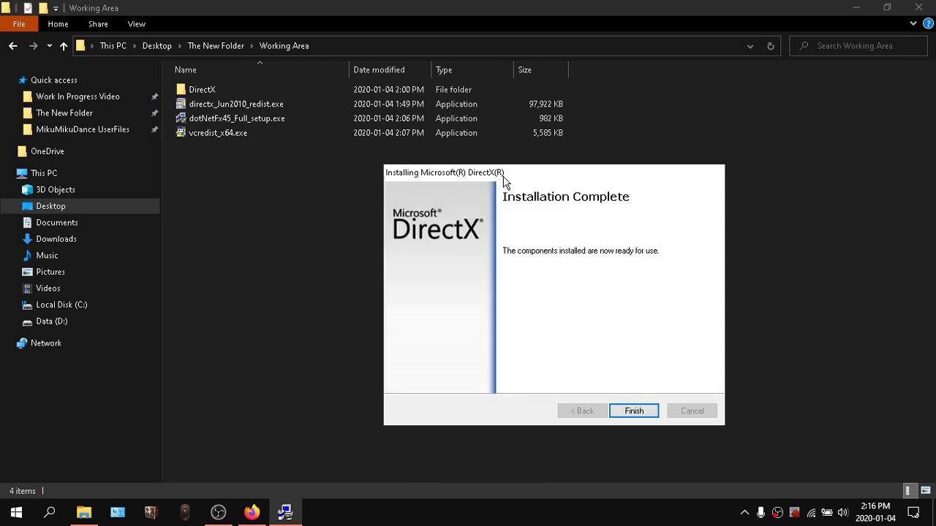
pyautogui.press('Return')
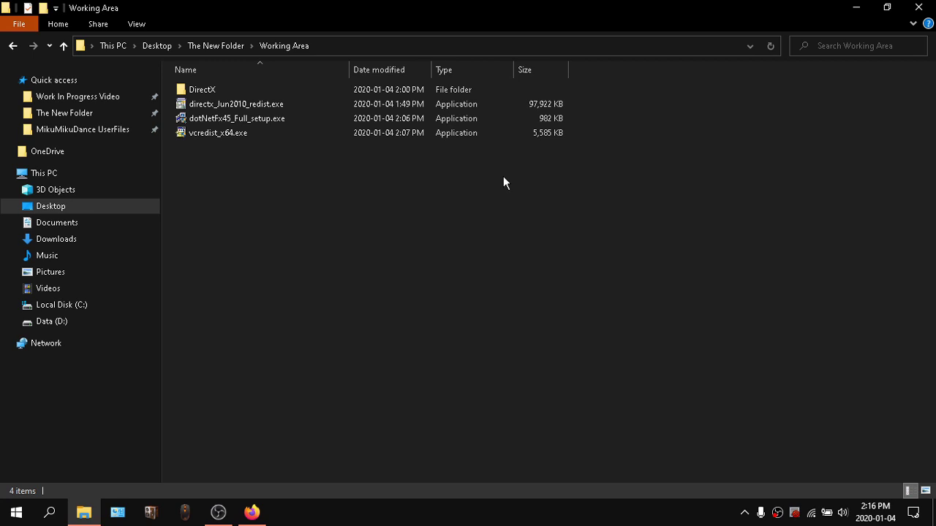
# Refresh the Working Area listing and launch dotNetFx45_Full_setup.exe
pyautogui.rightClick(503, 176)
pyautogui.click(563, 232)
pyautogui.rightClick(520, 260)
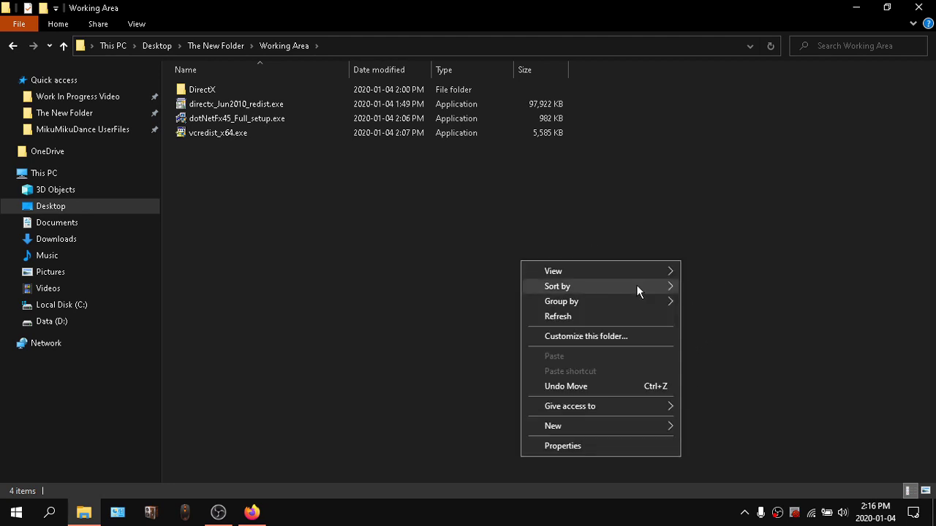
pyautogui.click(568, 317)
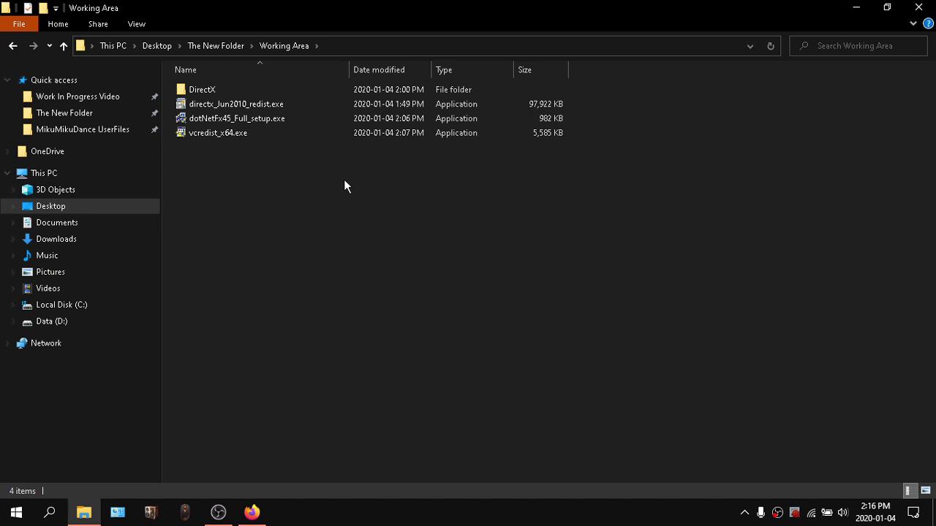
pyautogui.doubleClick(298, 116)
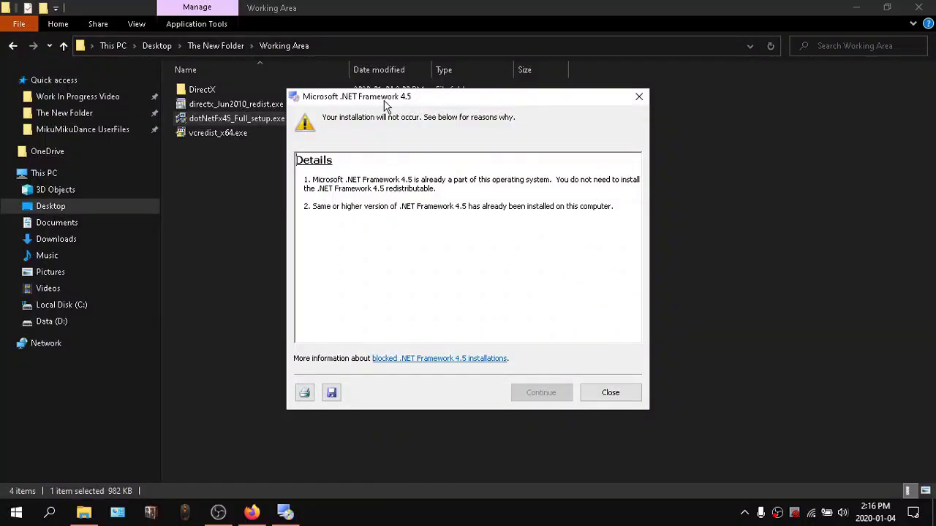
# Review the .NET 4.5 already-installed notice, close it, and refresh the Working Area folder
pyautogui.moveTo(384, 100); pyautogui.dragTo(479, 87)
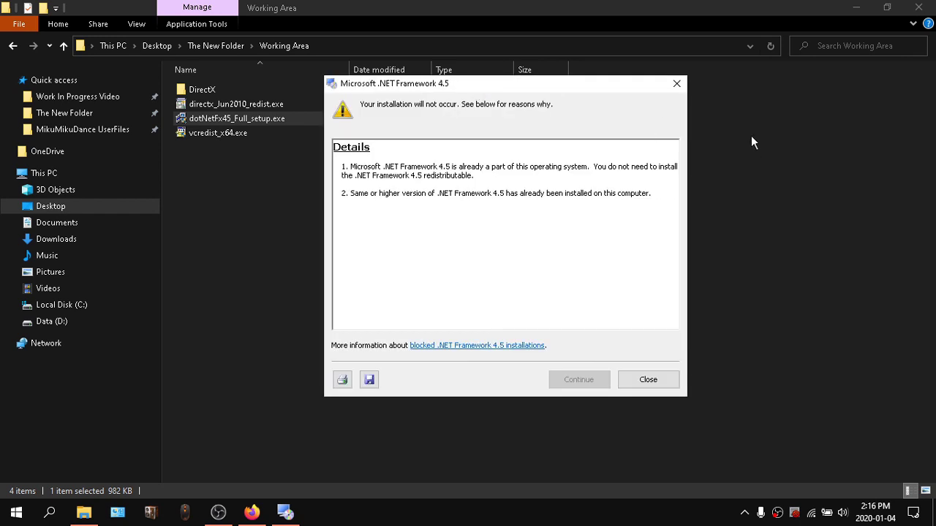
pyautogui.moveTo(373, 167); pyautogui.dragTo(549, 167)
pyautogui.click(549, 166)
pyautogui.click(652, 381)
pyautogui.rightClick(377, 184)
pyautogui.click(422, 244)
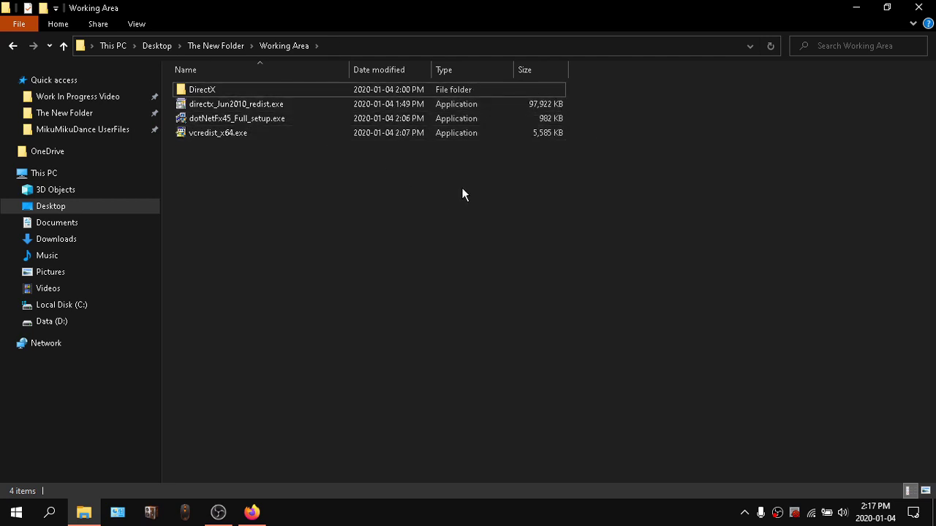
# Launch vcredist_x64.exe and repair the Visual C++ 2010 x64 redistributable
pyautogui.doubleClick(300, 134)
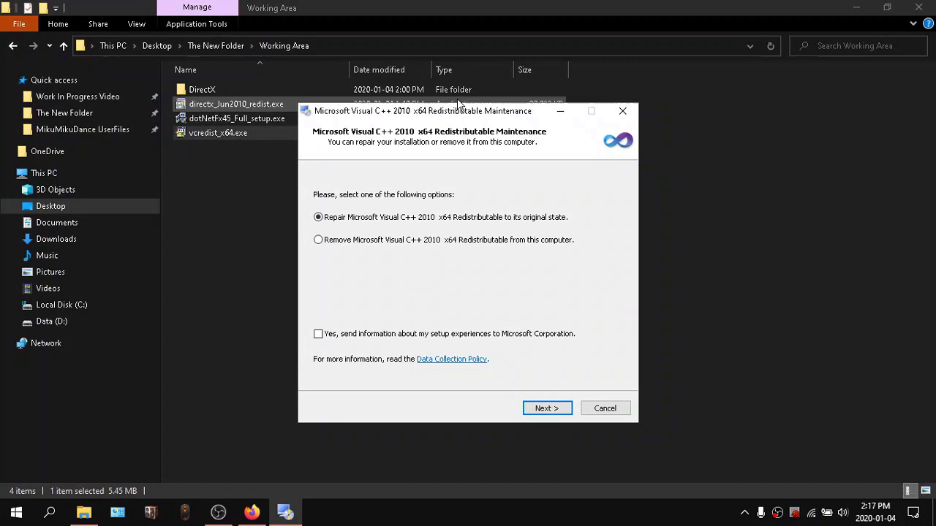
pyautogui.moveTo(465, 112); pyautogui.dragTo(622, 76)
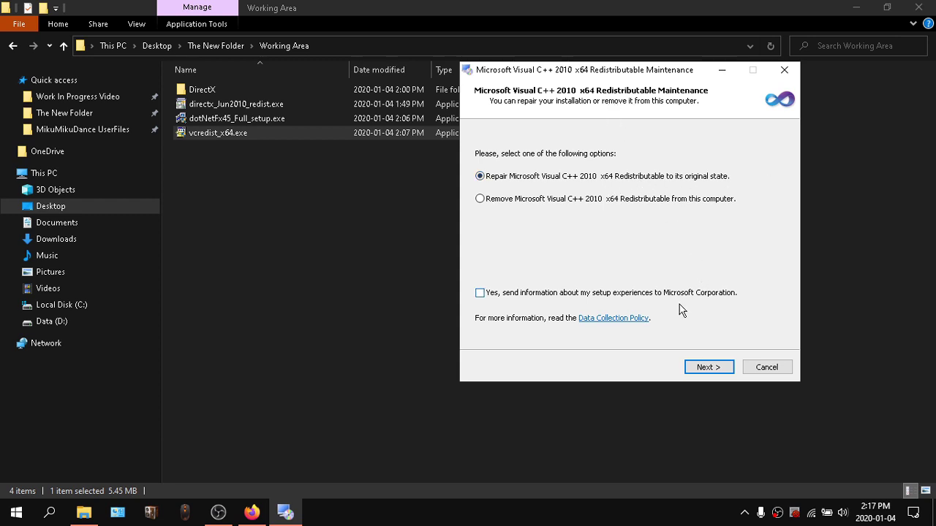
pyautogui.click(713, 372)
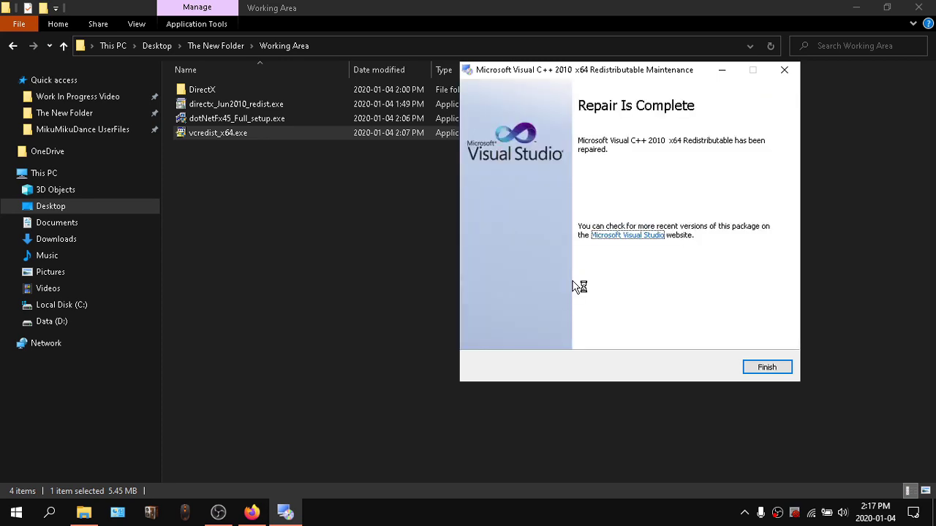
pyautogui.press('Return')
pyautogui.click(450, 12)
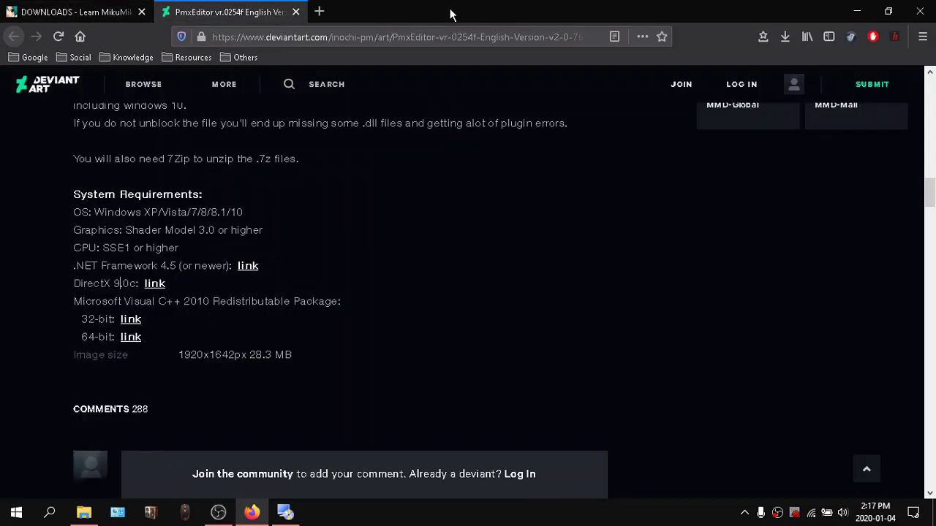
# Close the Repair Is Complete dialog with Finish and refresh the Working Area folder
pyautogui.click(83, 513)
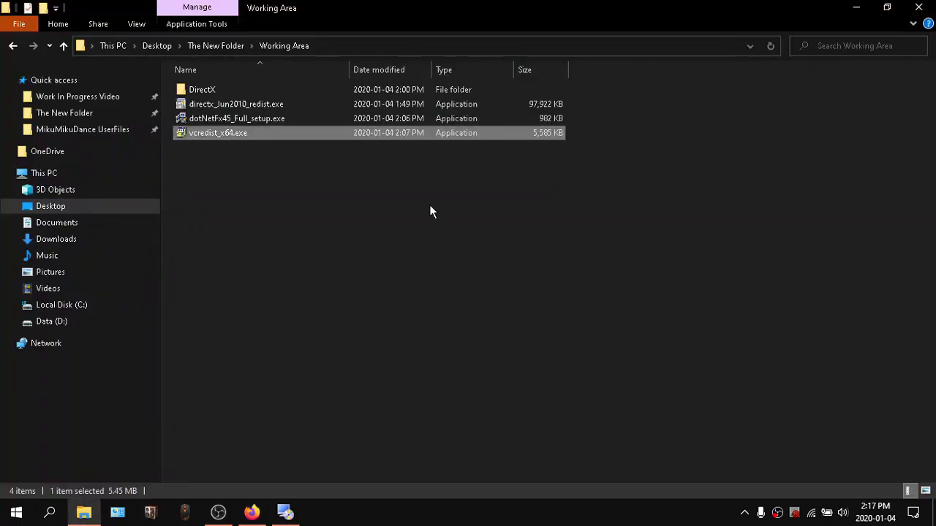
pyautogui.rightClick(504, 244)
pyautogui.click(433, 297)
pyautogui.click(285, 513)
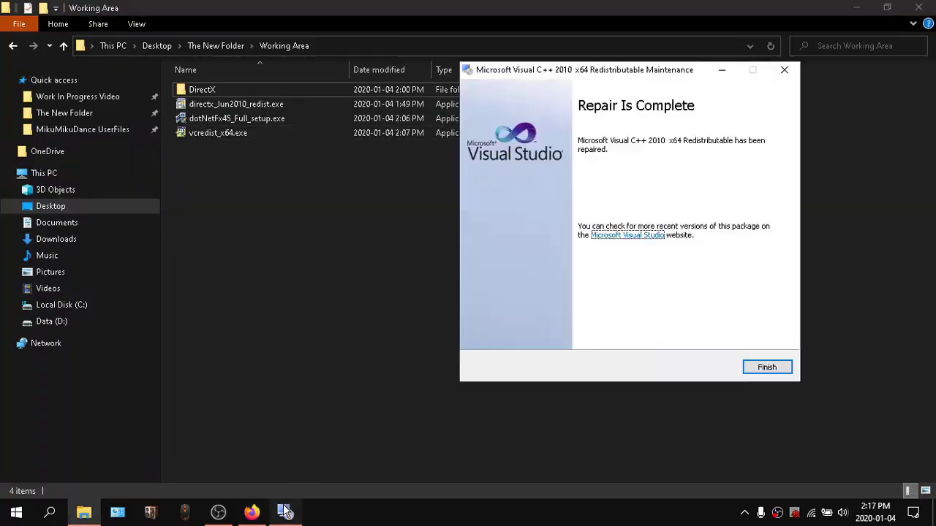
pyautogui.click(766, 367)
pyautogui.rightClick(503, 248)
pyautogui.click(558, 302)
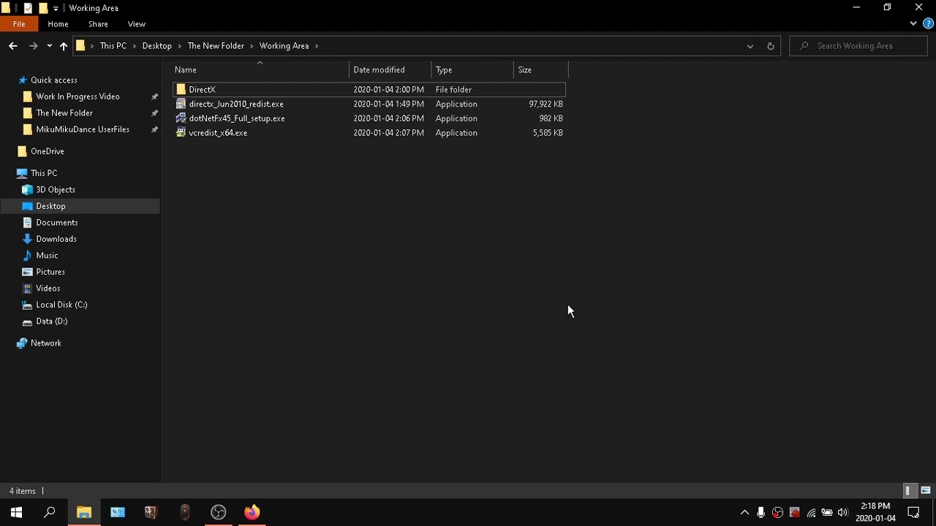
# Switch to Firefox and open a new blank tab with Ctrl+T
pyautogui.hotkey('alt', 'Tab')
pyautogui.hotkey('ctrl', 't')
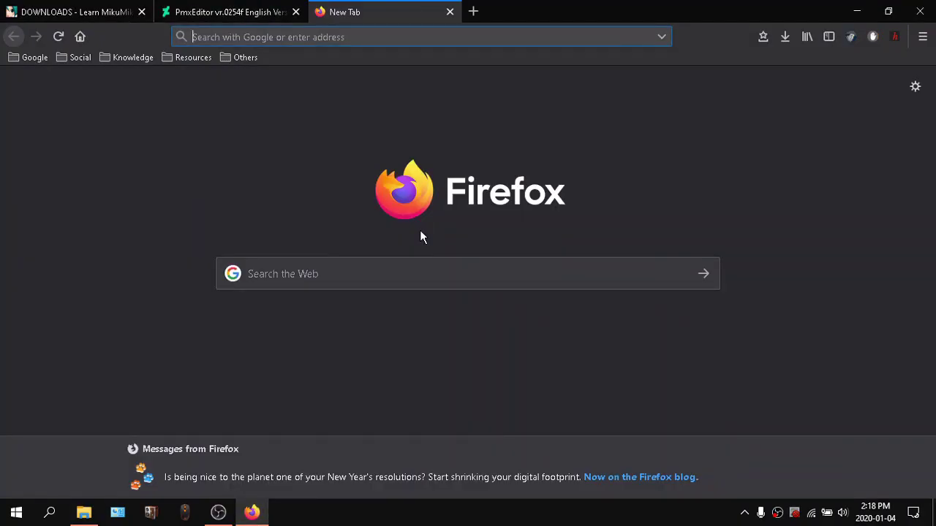